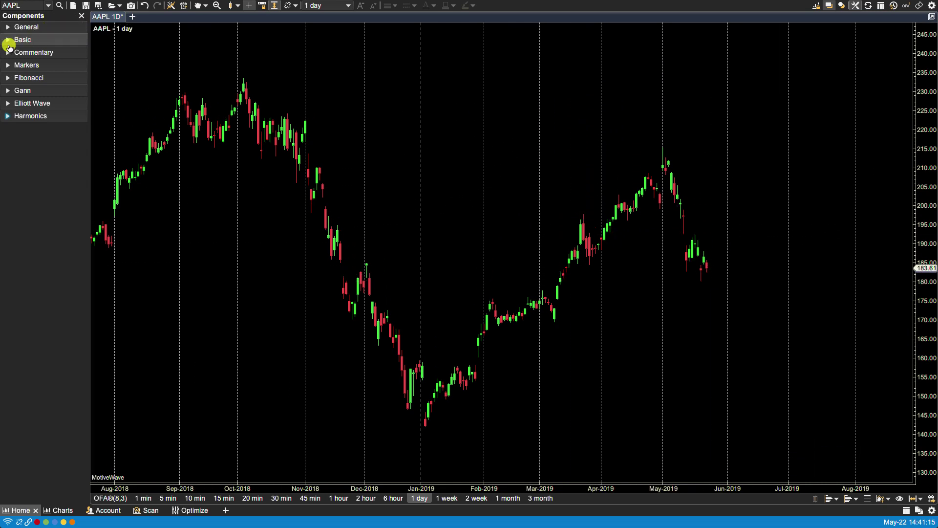
- Place a yellow Commentary note on the chart just below the late-December 2018 low
{"action": "left_click", "coordinate": [9, 52]}
{"action": "left_click_drag", "start_coordinate": [56, 132], "coordinate": [374, 420]}
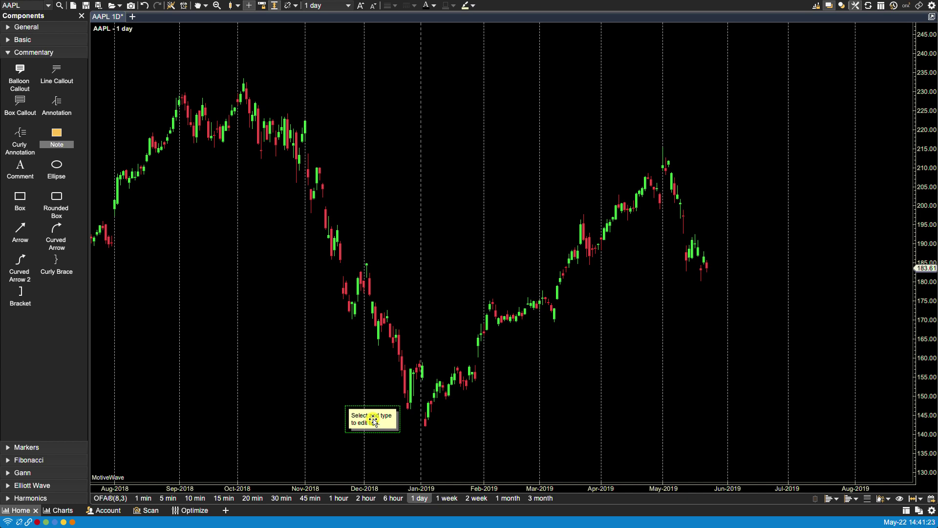
{"action": "left_click_drag", "start_coordinate": [373, 420], "coordinate": [376, 420]}
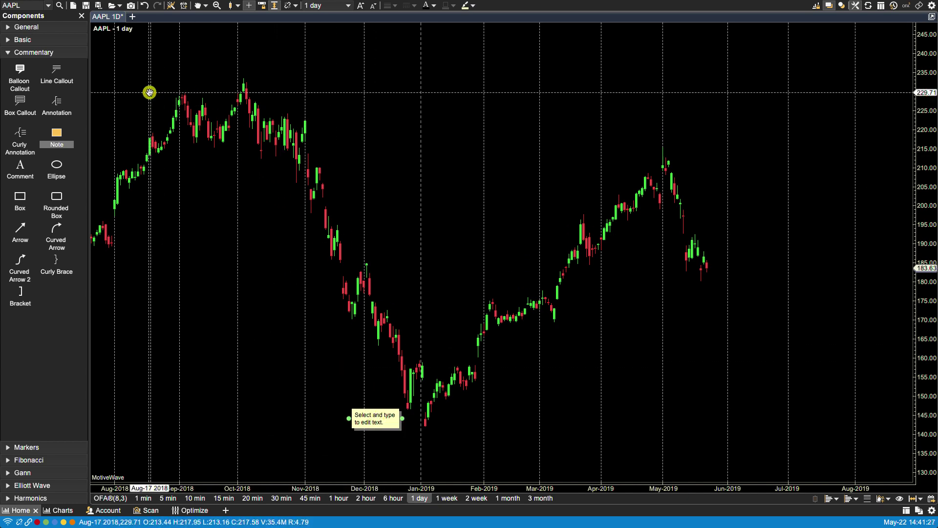
- Add a price label reading 141.72 at the early-January 2019 low beside the note
{"action": "left_click", "coordinate": [66, 27]}
{"action": "left_click", "coordinate": [61, 73]}
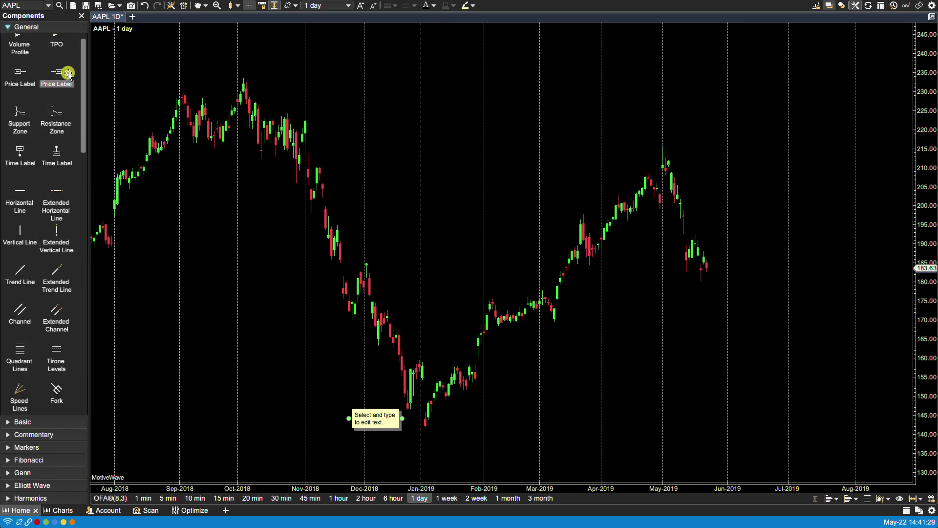
{"action": "left_click", "coordinate": [490, 254]}
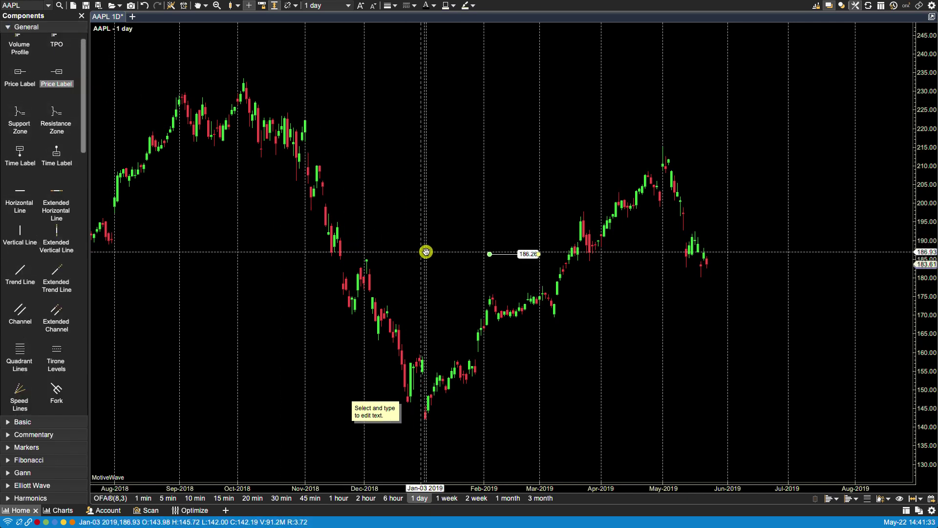
{"action": "left_click_drag", "start_coordinate": [526, 253], "coordinate": [483, 421]}
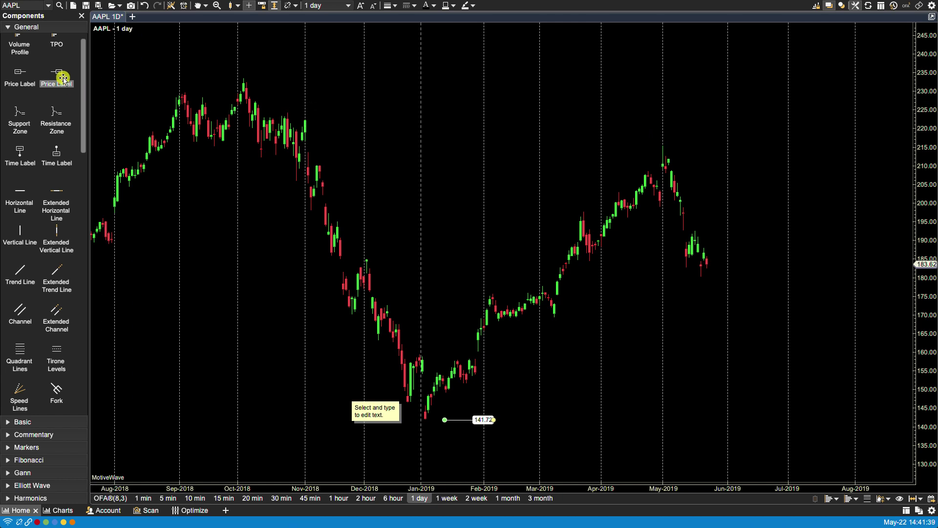
{"action": "left_click_drag", "start_coordinate": [84, 63], "coordinate": [85, 142]}
- Add a range measure over the Nov–Dec 2018 drop from 214.81 to 141.90 (72.91, 25 days)
{"action": "right_click", "coordinate": [58, 195]}
{"action": "mouse_move", "coordinate": [69, 200]}
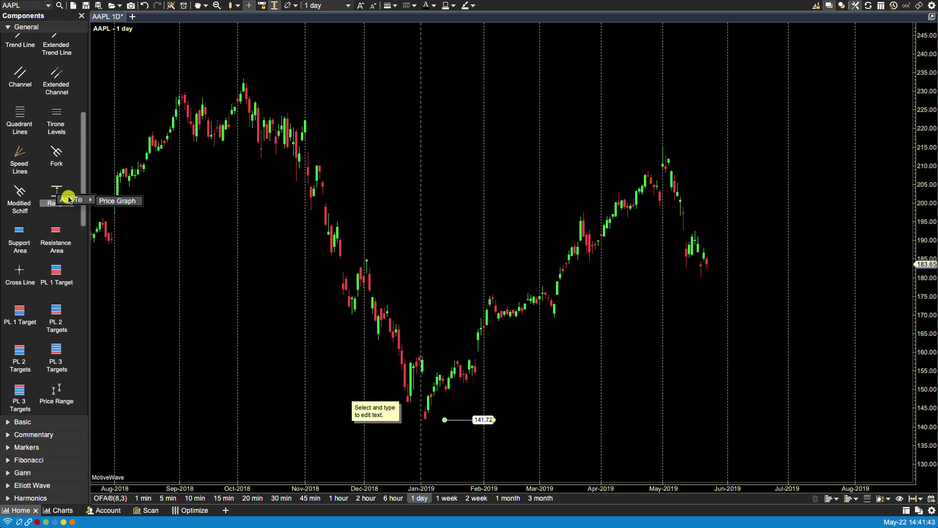
{"action": "left_click", "coordinate": [116, 200]}
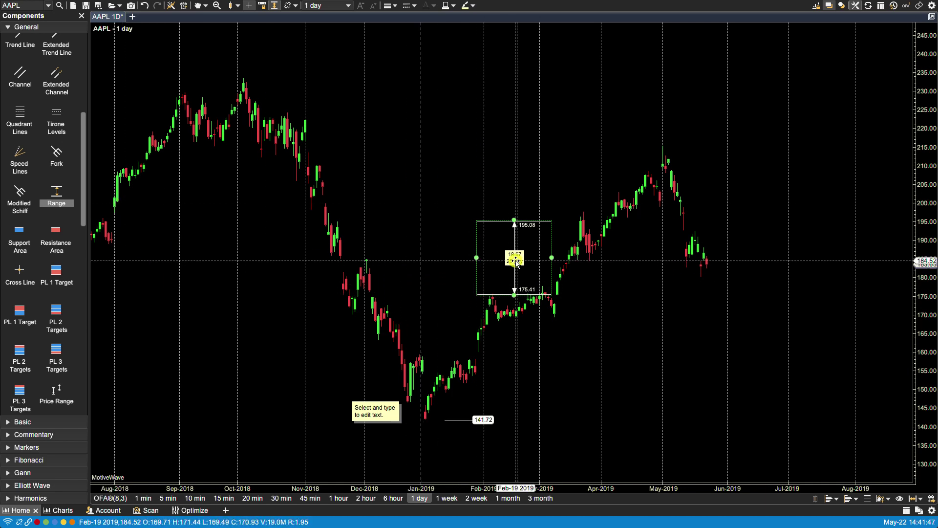
{"action": "left_click_drag", "start_coordinate": [517, 259], "coordinate": [386, 384]}
{"action": "left_click_drag", "start_coordinate": [383, 344], "coordinate": [393, 147]}
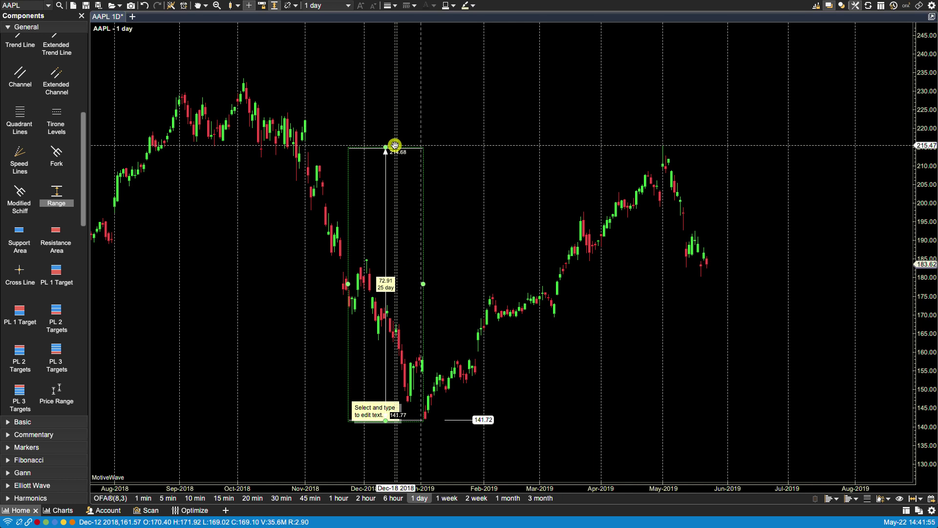
{"action": "left_click_drag", "start_coordinate": [377, 282], "coordinate": [341, 288]}
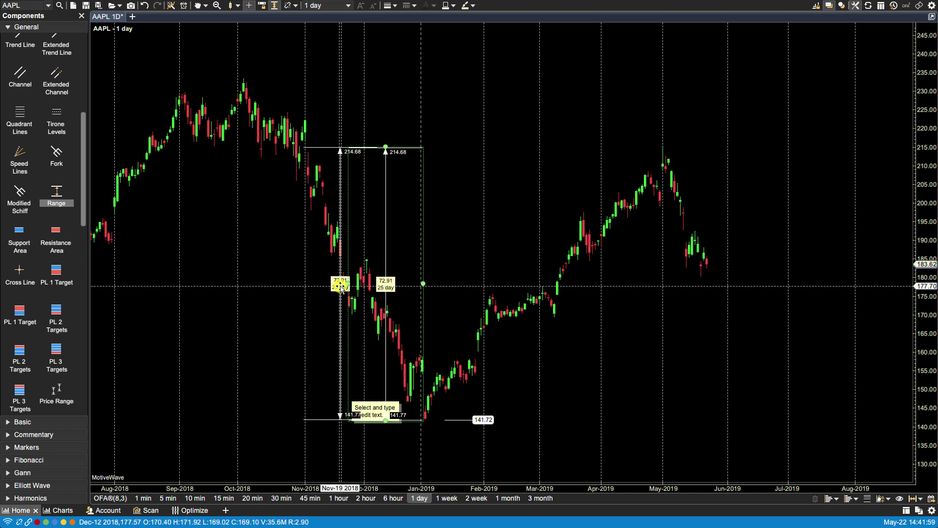
{"action": "left_click_drag", "start_coordinate": [341, 287], "coordinate": [341, 286]}
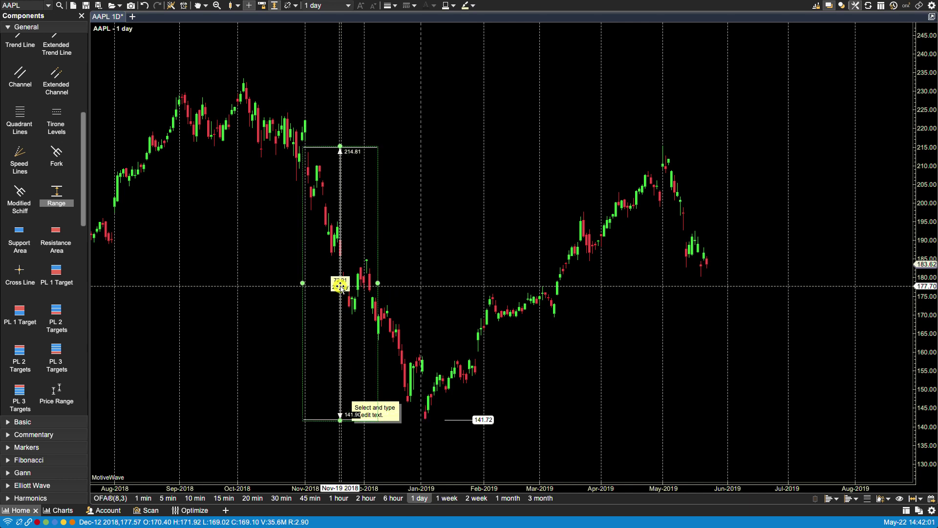
{"action": "left_click", "coordinate": [383, 441]}
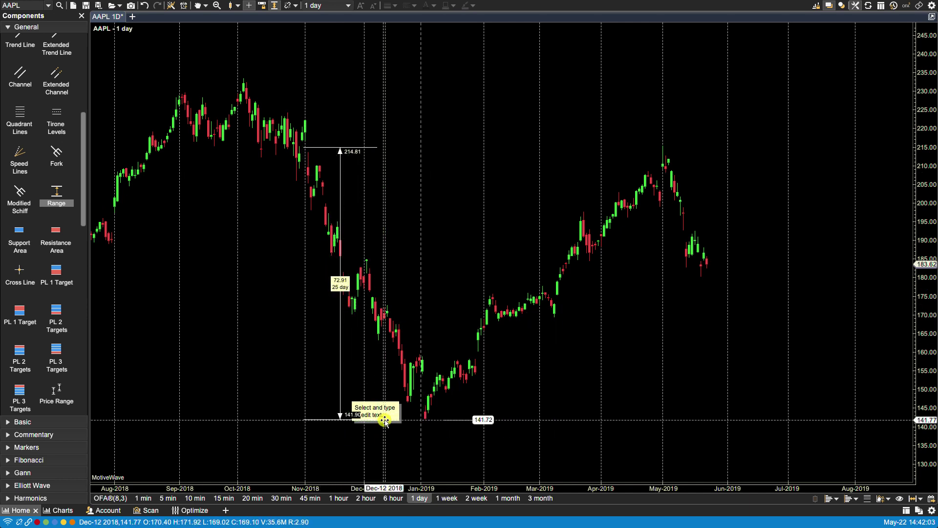
- Move the note under the yearly low, change its text to 'Yearly Low', and adjust the price label to 141.86
{"action": "left_click_drag", "start_coordinate": [398, 417], "coordinate": [431, 408]}
{"action": "double_click", "coordinate": [431, 408]}
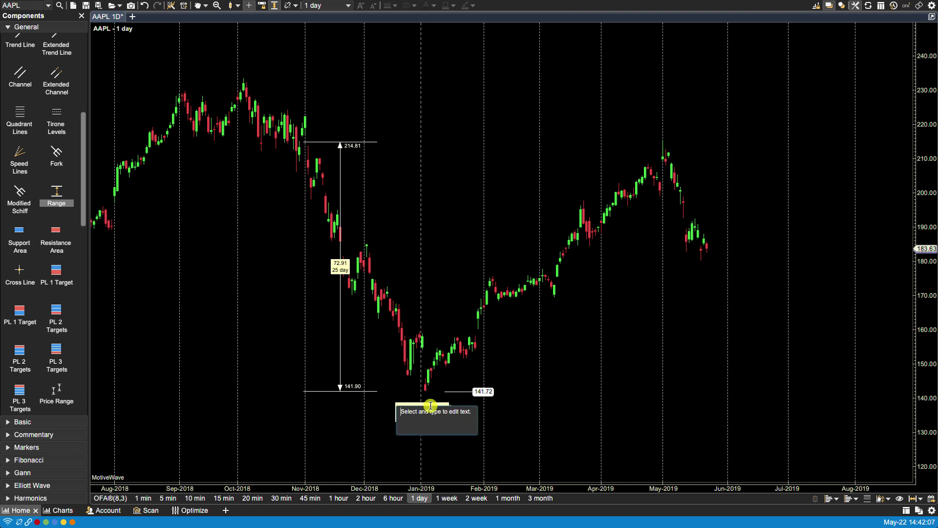
{"action": "type", "text": "Yearly Lo"}
{"action": "left_click", "coordinate": [429, 410]}
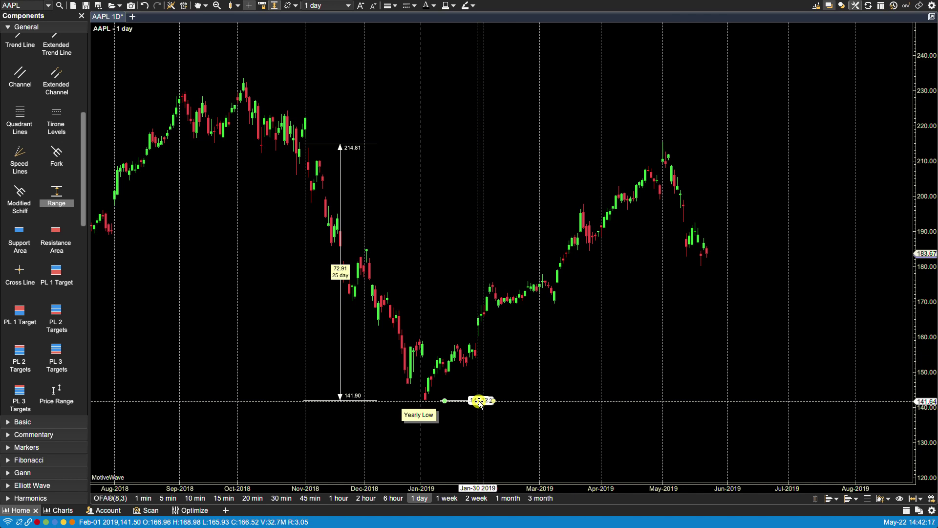
{"action": "left_click_drag", "start_coordinate": [479, 401], "coordinate": [478, 401]}
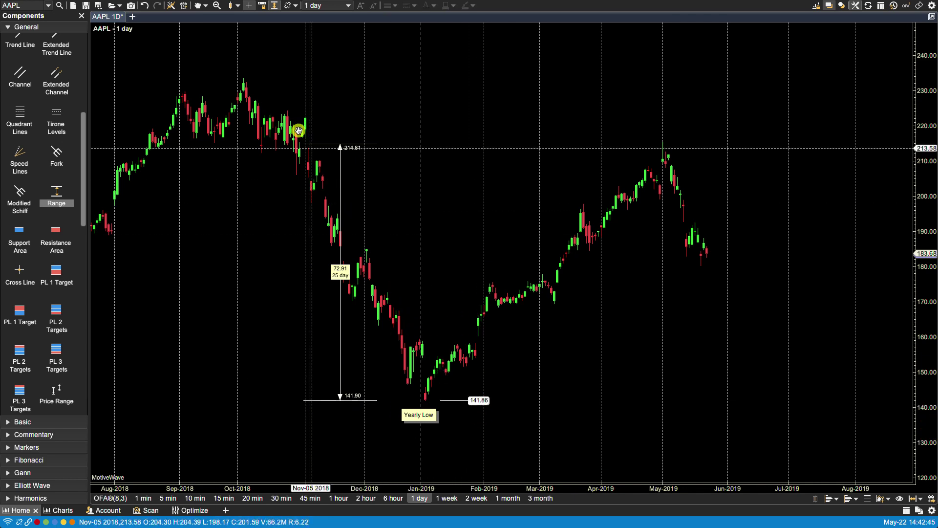
{"action": "left_click", "coordinate": [206, 5]}
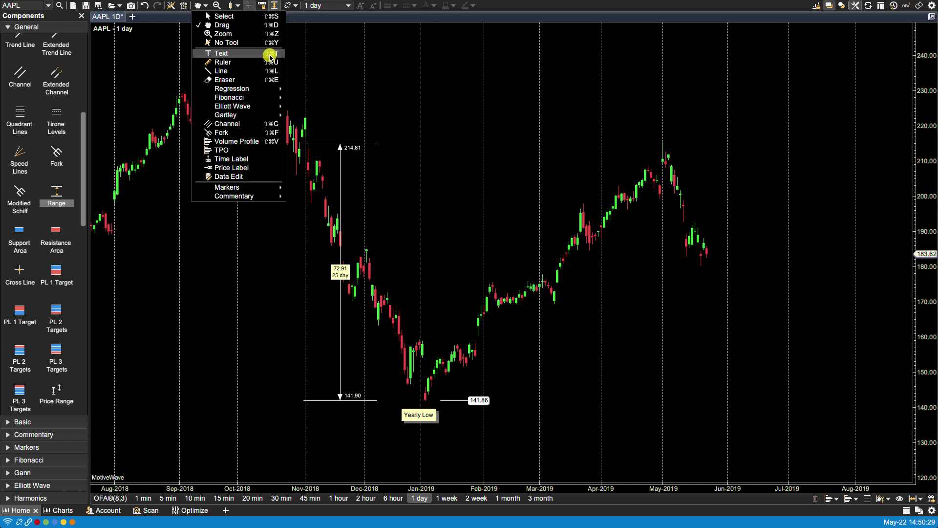
- Draw a rising price channel from the January 2019 low to the early-May high at 220.96
{"action": "left_click", "coordinate": [234, 126]}
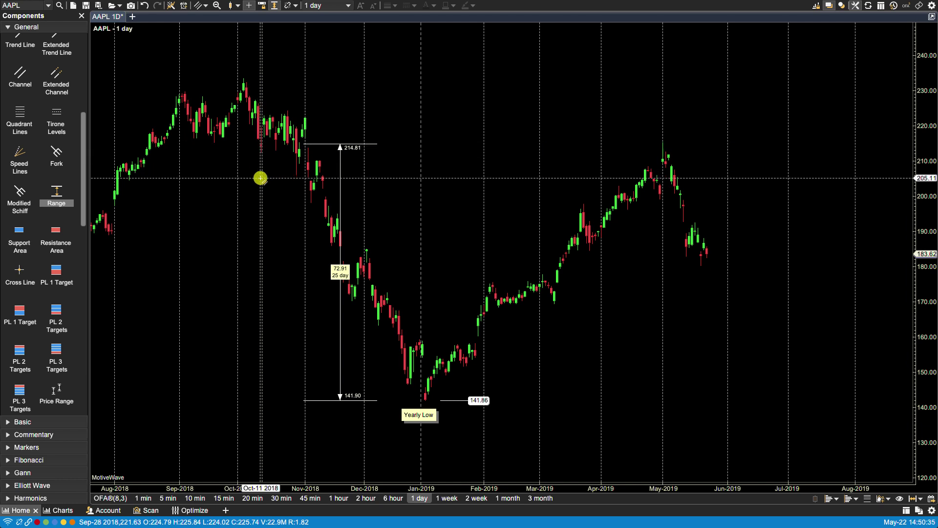
{"action": "left_click", "coordinate": [418, 338]}
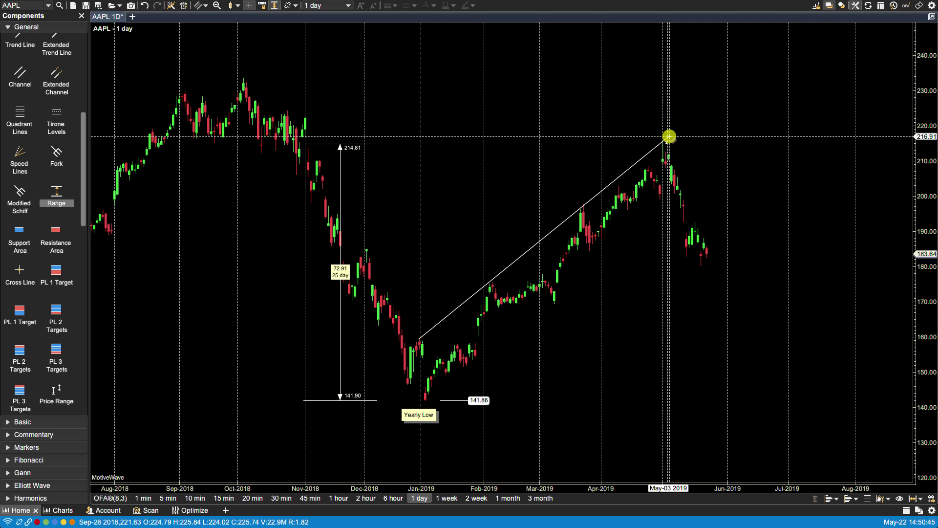
{"action": "left_click_drag", "start_coordinate": [669, 137], "coordinate": [686, 195]}
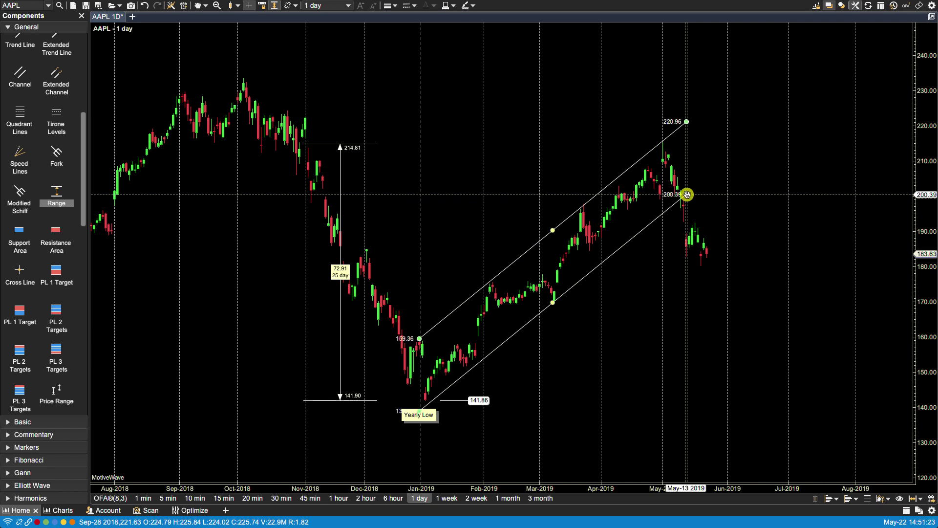
{"action": "left_click", "coordinate": [206, 7]}
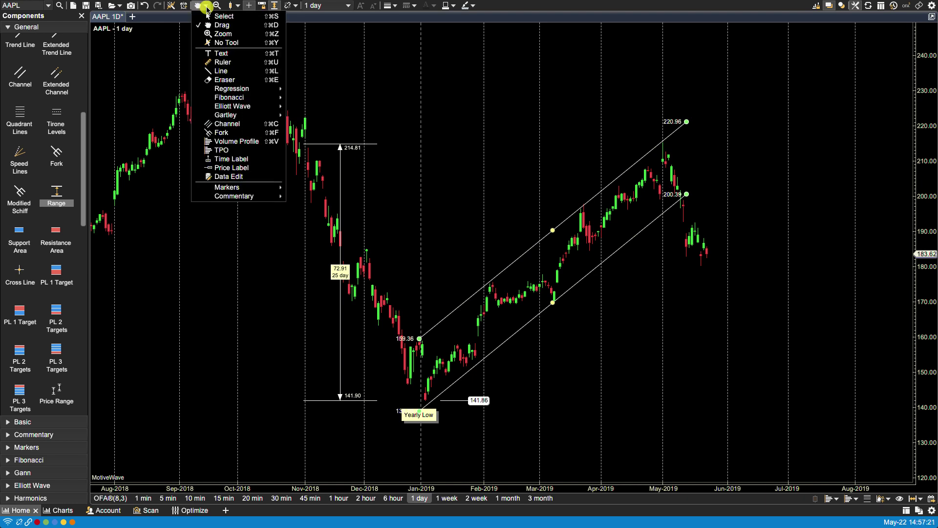
- Draw a downtrend line from the 233.47 October high and a horizontal line at 139.59
{"action": "left_click", "coordinate": [208, 70]}
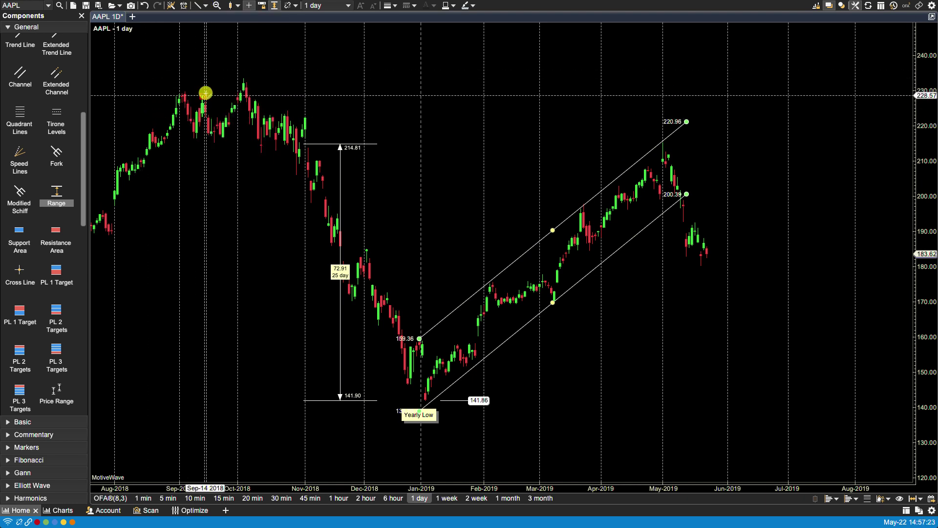
{"action": "left_click_drag", "start_coordinate": [250, 91], "coordinate": [468, 406]}
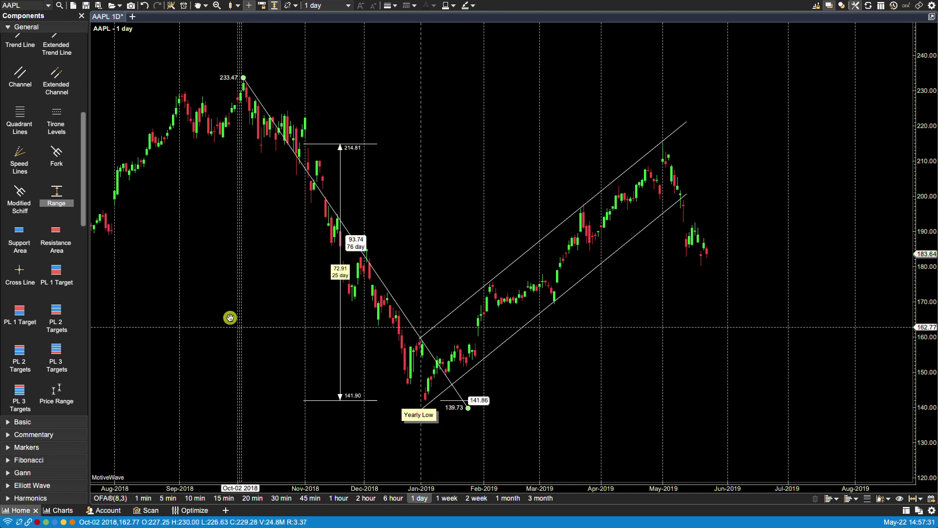
{"action": "left_click", "coordinate": [208, 10]}
{"action": "left_click", "coordinate": [218, 77]}
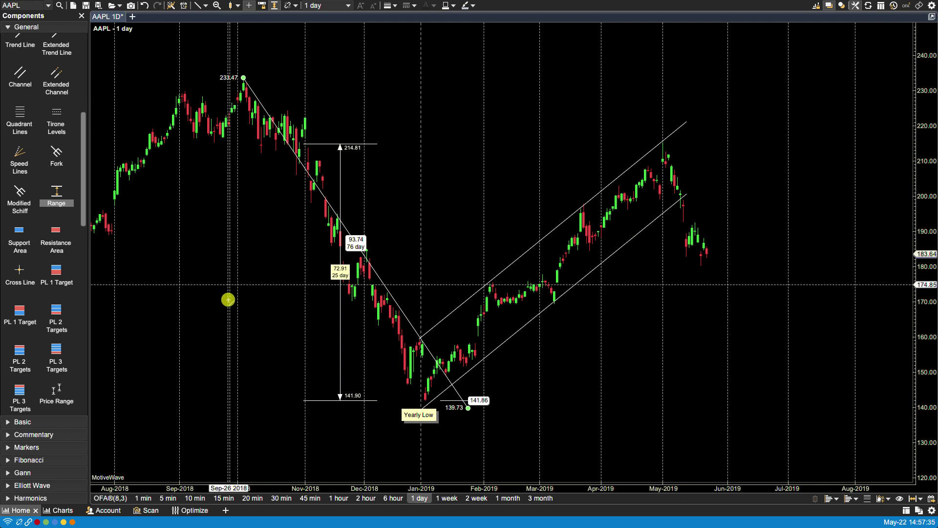
{"action": "left_click", "coordinate": [194, 409]}
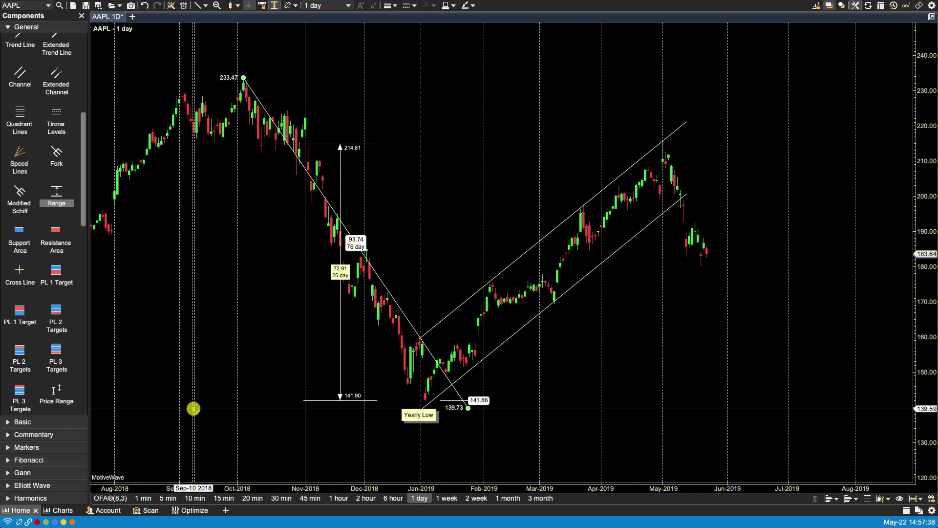
{"action": "left_click", "coordinate": [519, 405]}
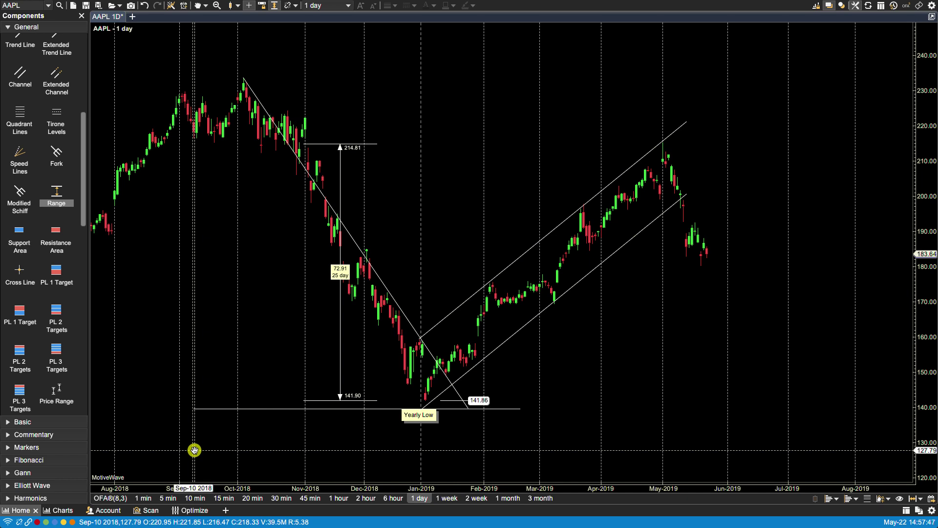
- Shift the downtrend and horizontal lines left so the trend line starts at the September high
{"action": "left_click", "coordinate": [257, 98]}
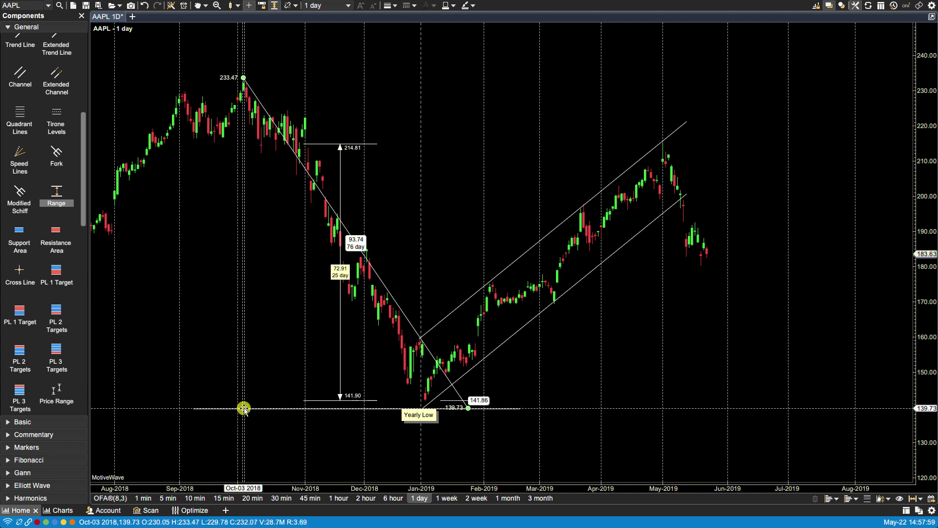
{"action": "left_click", "coordinate": [244, 409]}
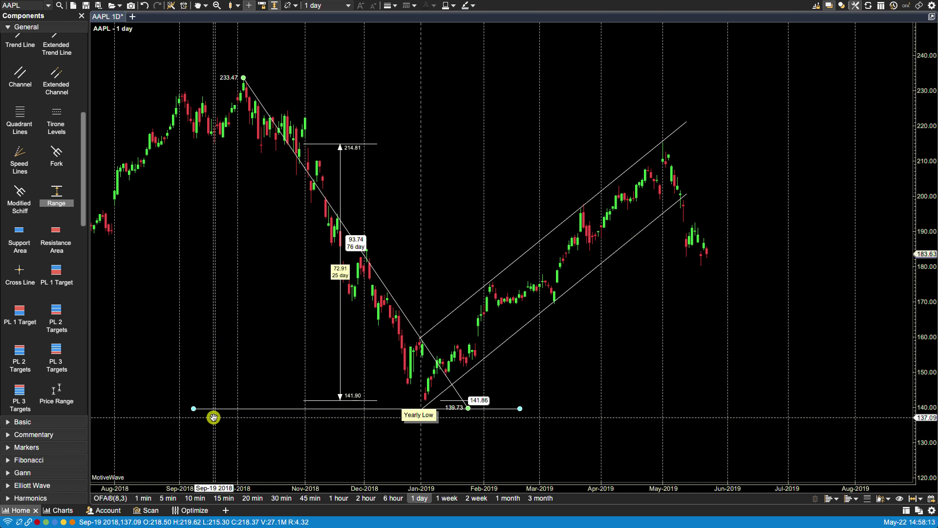
{"action": "left_click_drag", "start_coordinate": [214, 417], "coordinate": [157, 435]}
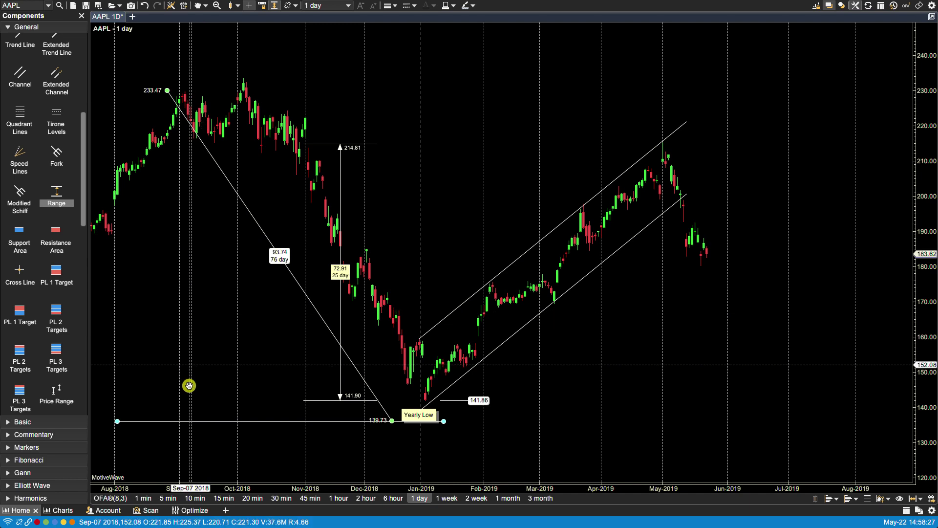
{"action": "right_click", "coordinate": [442, 421]}
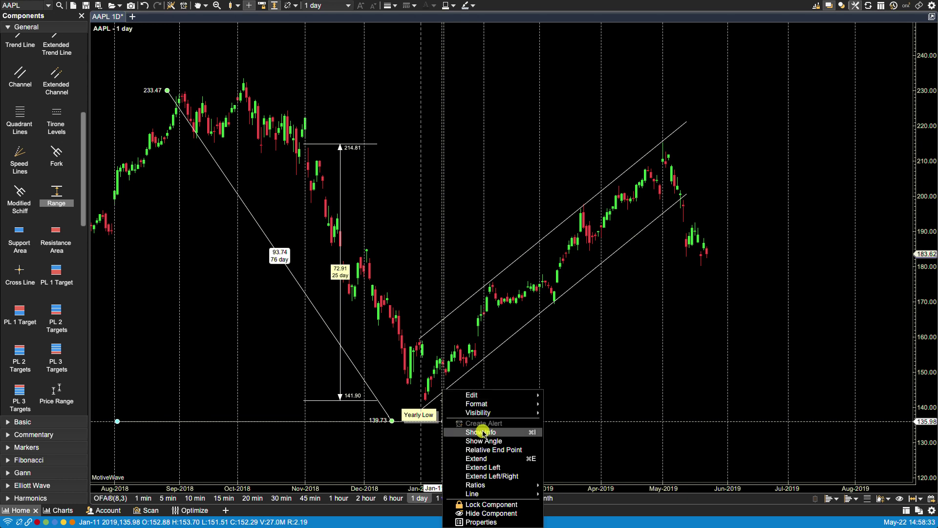
- Make the horizontal line parallel to the trend line, move the pair right, then delete both
{"action": "left_click", "coordinate": [493, 492]}
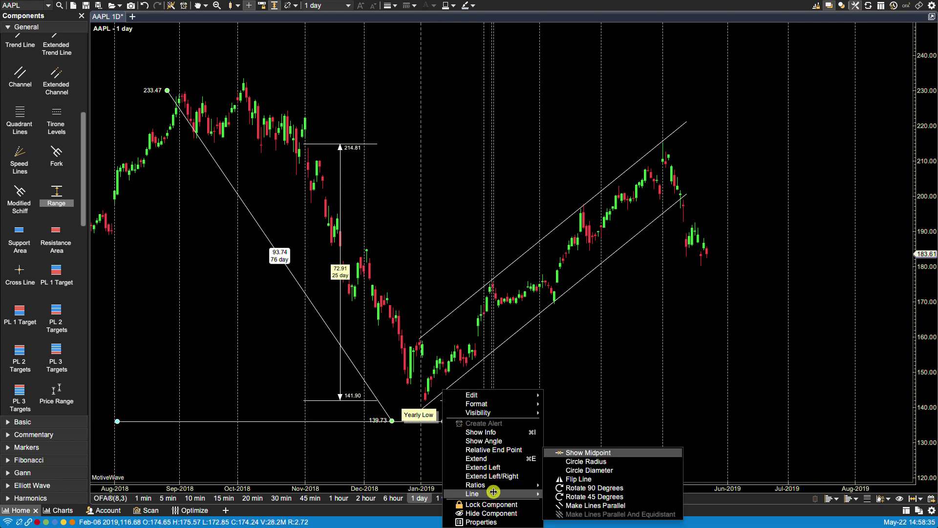
{"action": "left_click", "coordinate": [588, 505]}
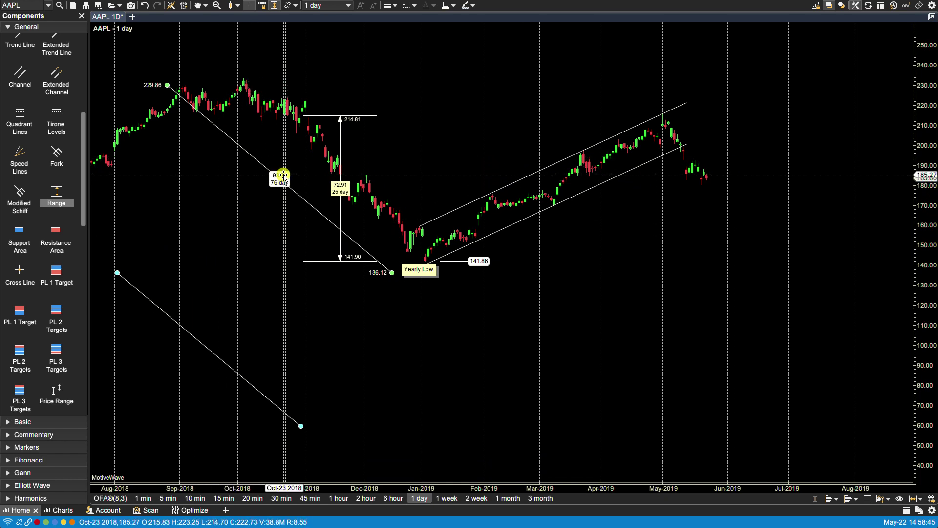
{"action": "left_click_drag", "start_coordinate": [274, 188], "coordinate": [759, 133]}
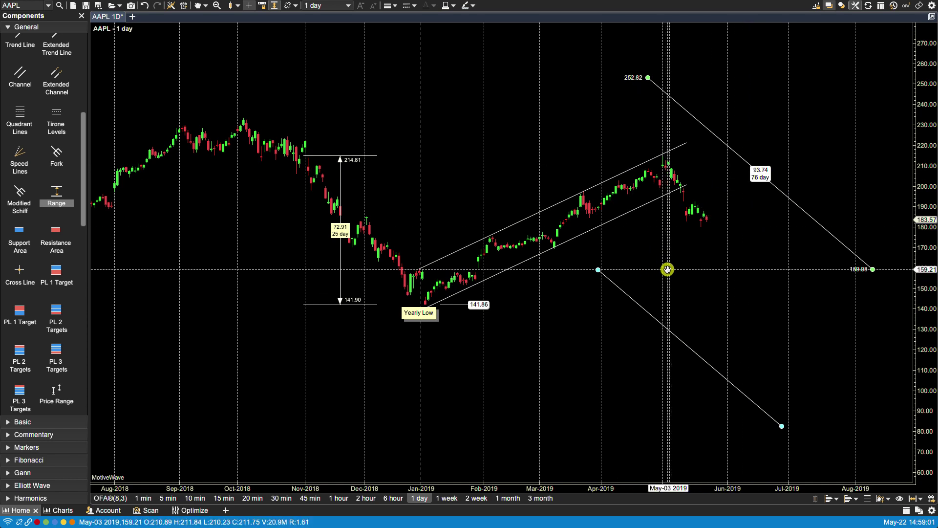
{"action": "key", "text": "Delete"}
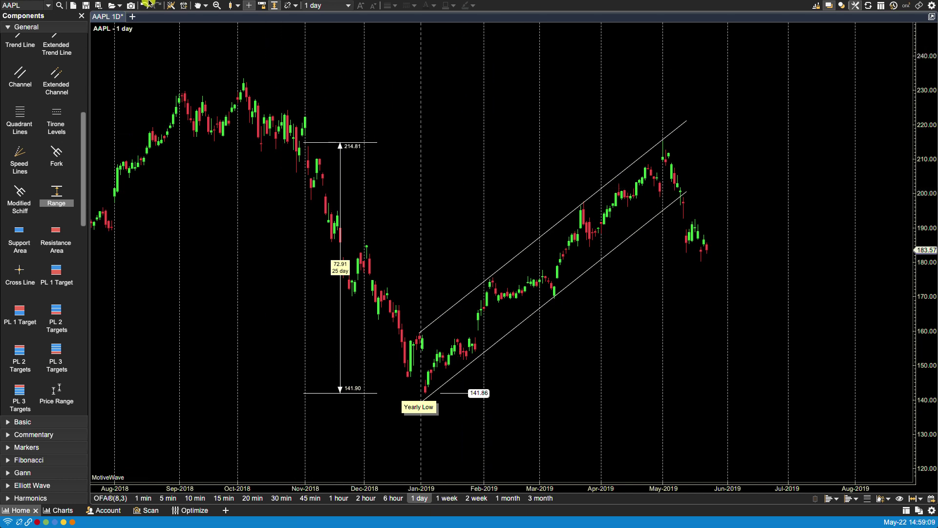
- Remove all drawings with Edit > Select All and Delete, then Edit > Delete All
{"action": "left_click", "coordinate": [106, 6]}
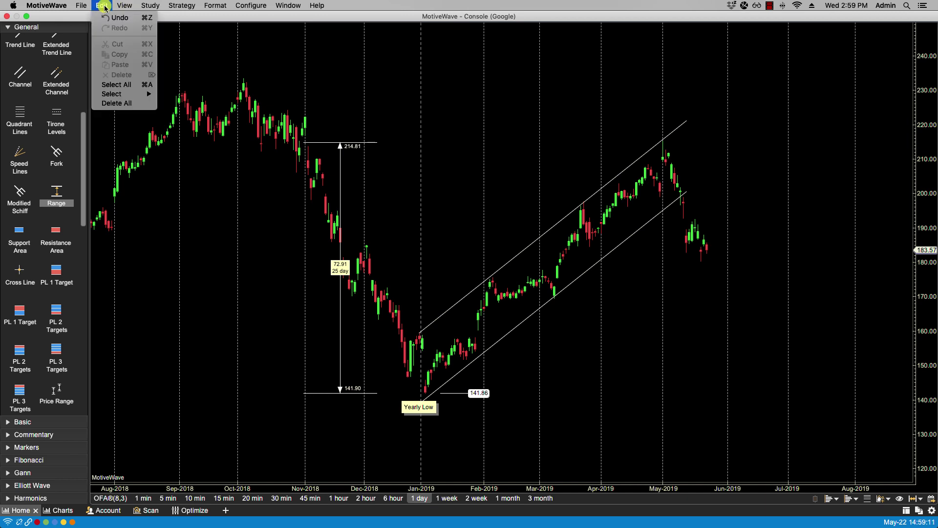
{"action": "left_click", "coordinate": [118, 84]}
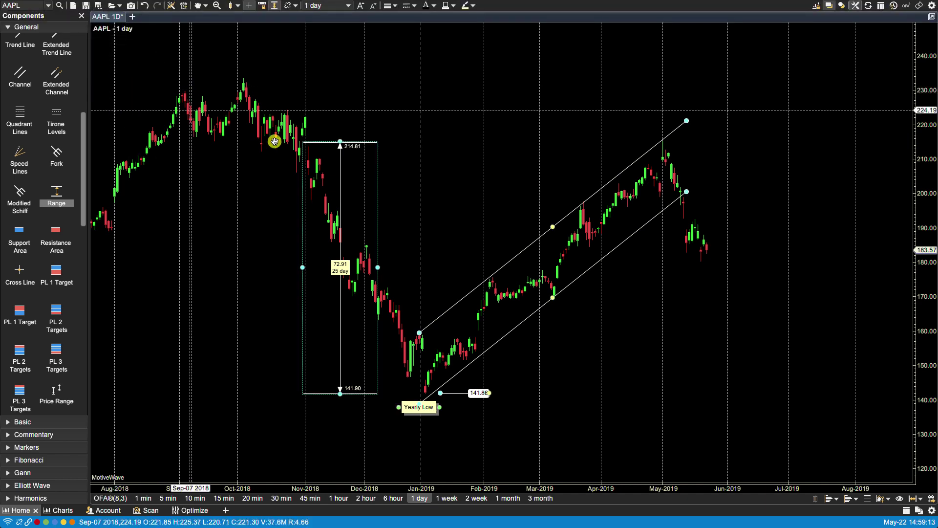
{"action": "key", "text": "Delete"}
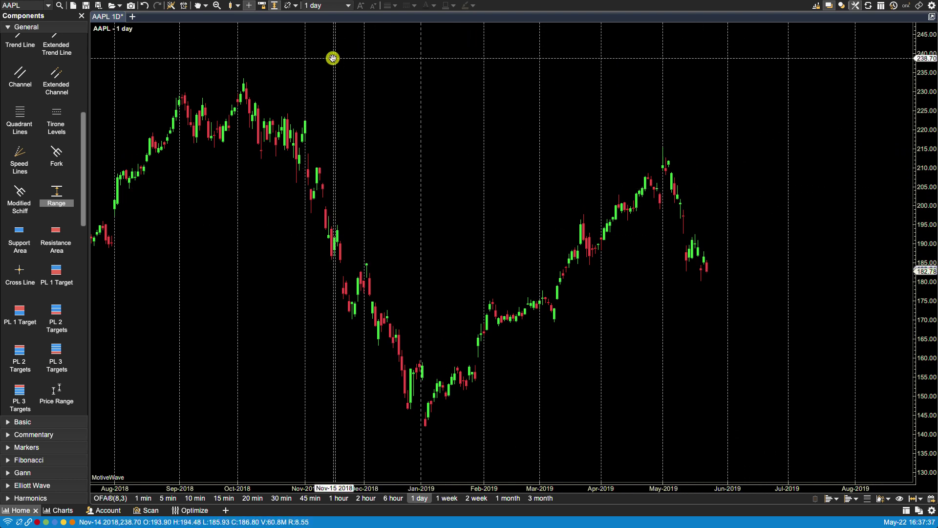
{"action": "left_click", "coordinate": [103, 6]}
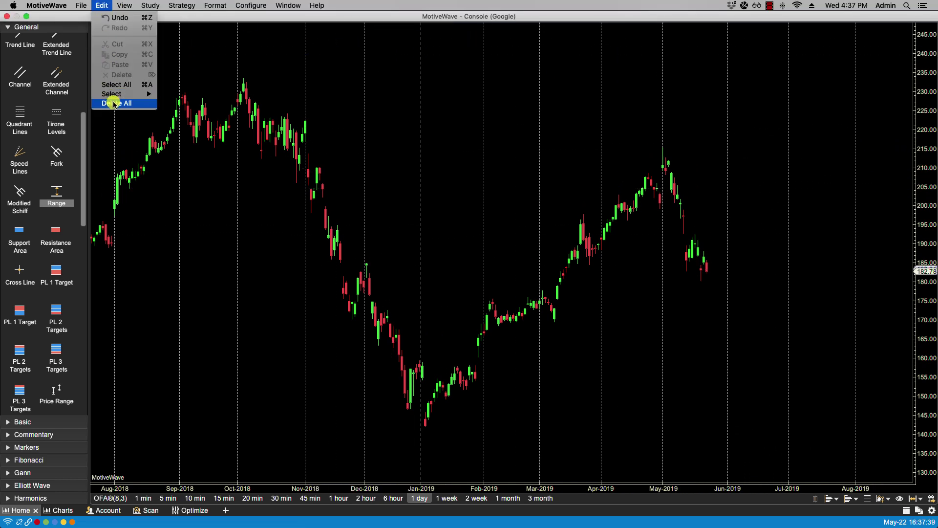
{"action": "left_click", "coordinate": [198, 282]}
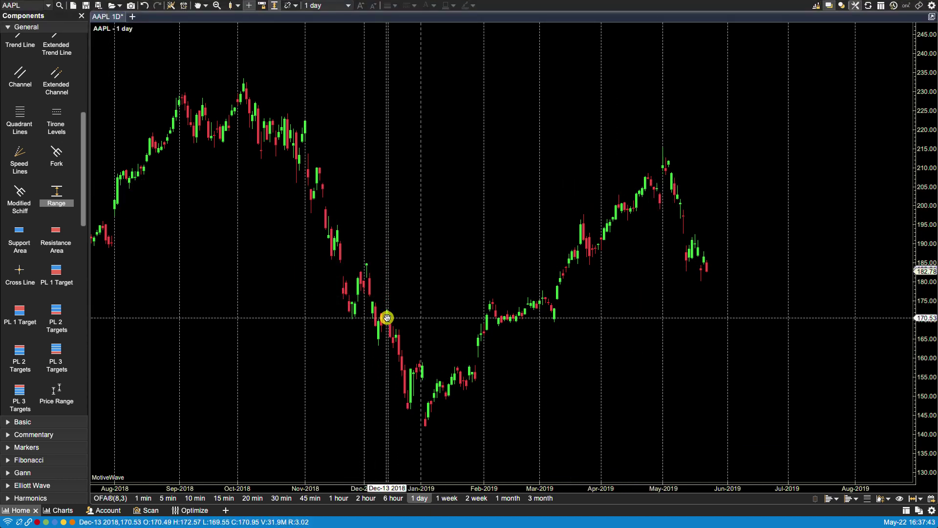
{"action": "left_click", "coordinate": [205, 5]}
{"action": "left_click", "coordinate": [219, 71]}
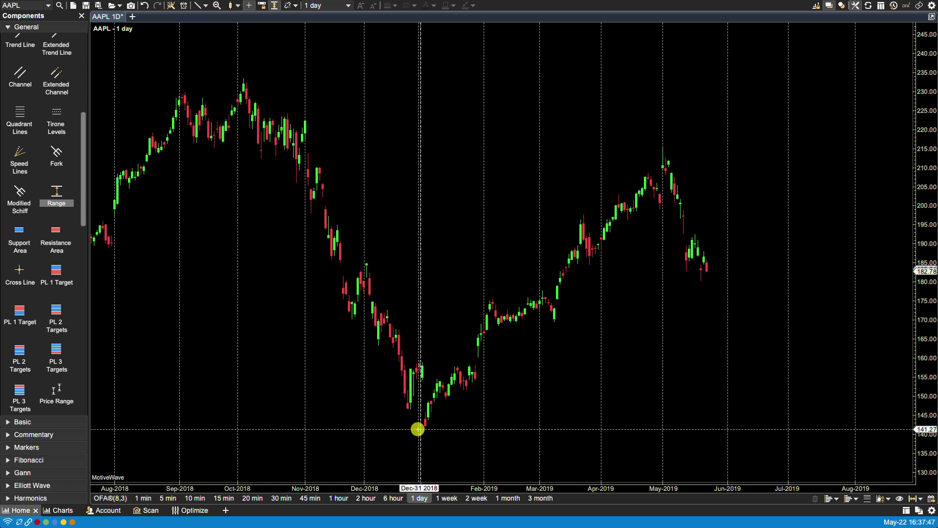
{"action": "left_click", "coordinate": [768, 111]}
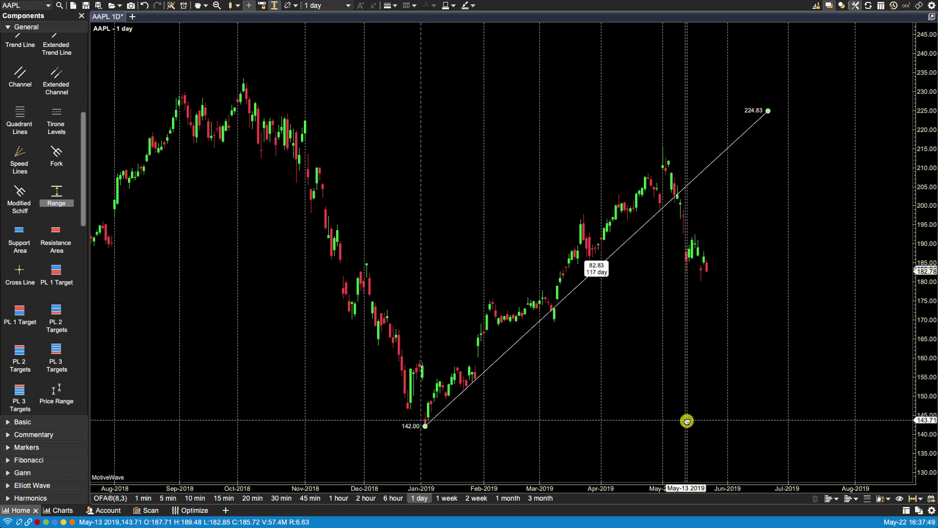
{"action": "left_click", "coordinate": [585, 280]}
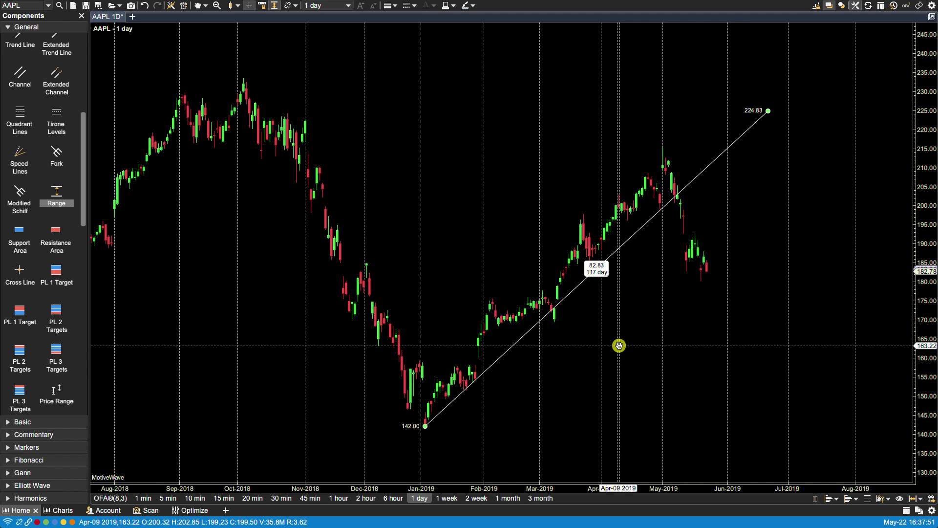
{"action": "right_click", "coordinate": [600, 270]}
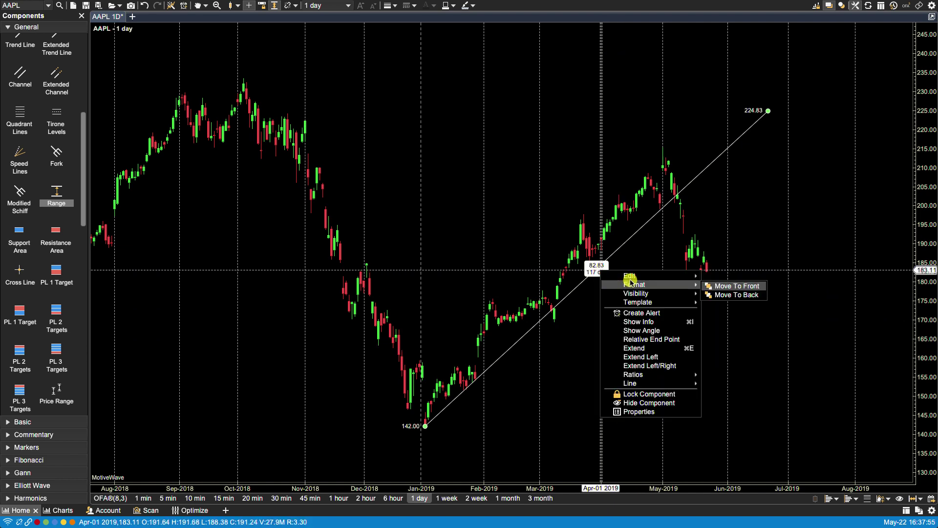
{"action": "mouse_move", "coordinate": [635, 284]}
{"action": "mouse_move", "coordinate": [682, 279]}
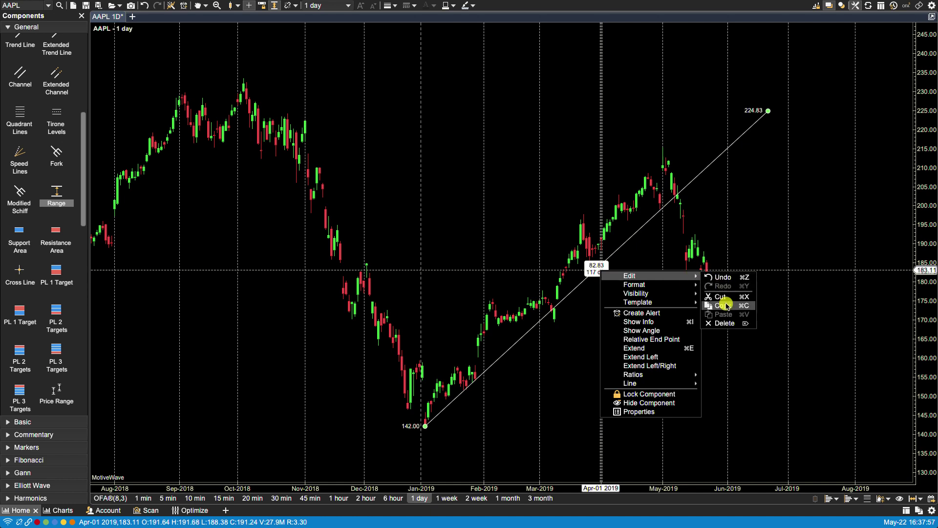
{"action": "left_click", "coordinate": [719, 323]}
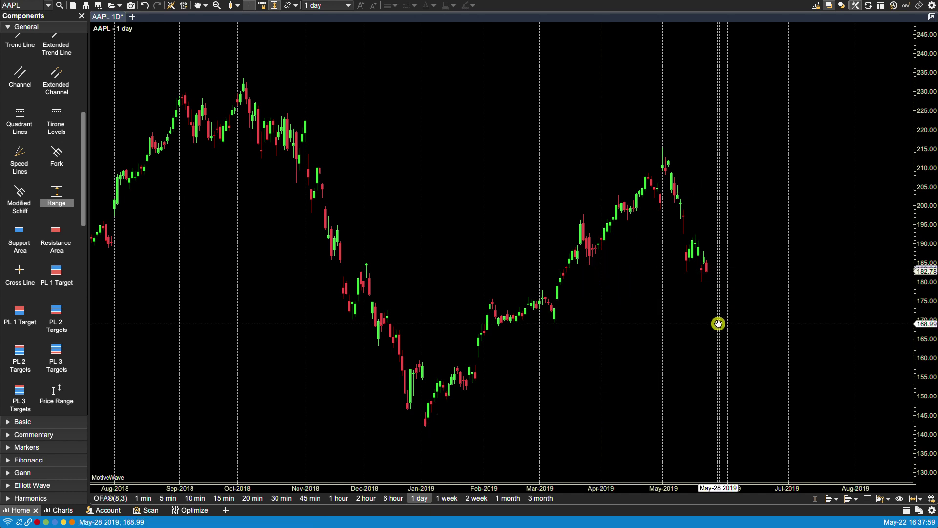